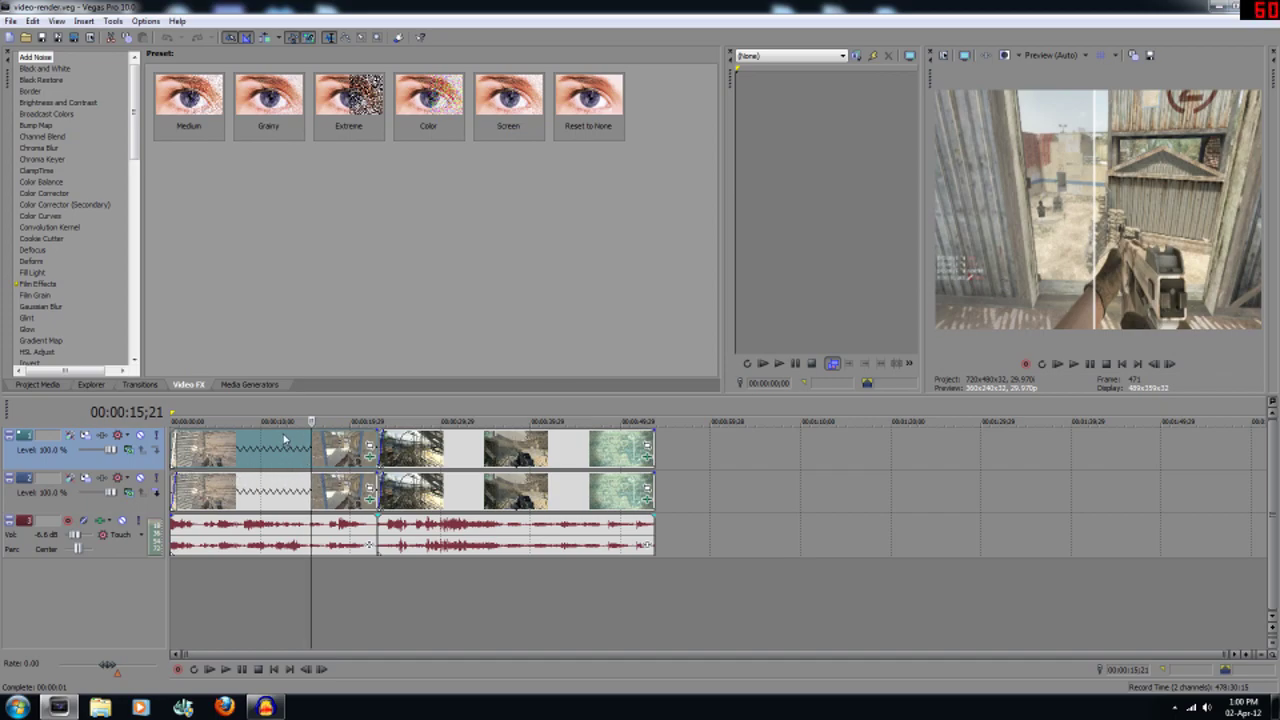
Step: Preview the clips at 00:00:10;26, 00:00:32;16 and around 00:00:34;18, returning to 00:00:11;25
click(268, 460)
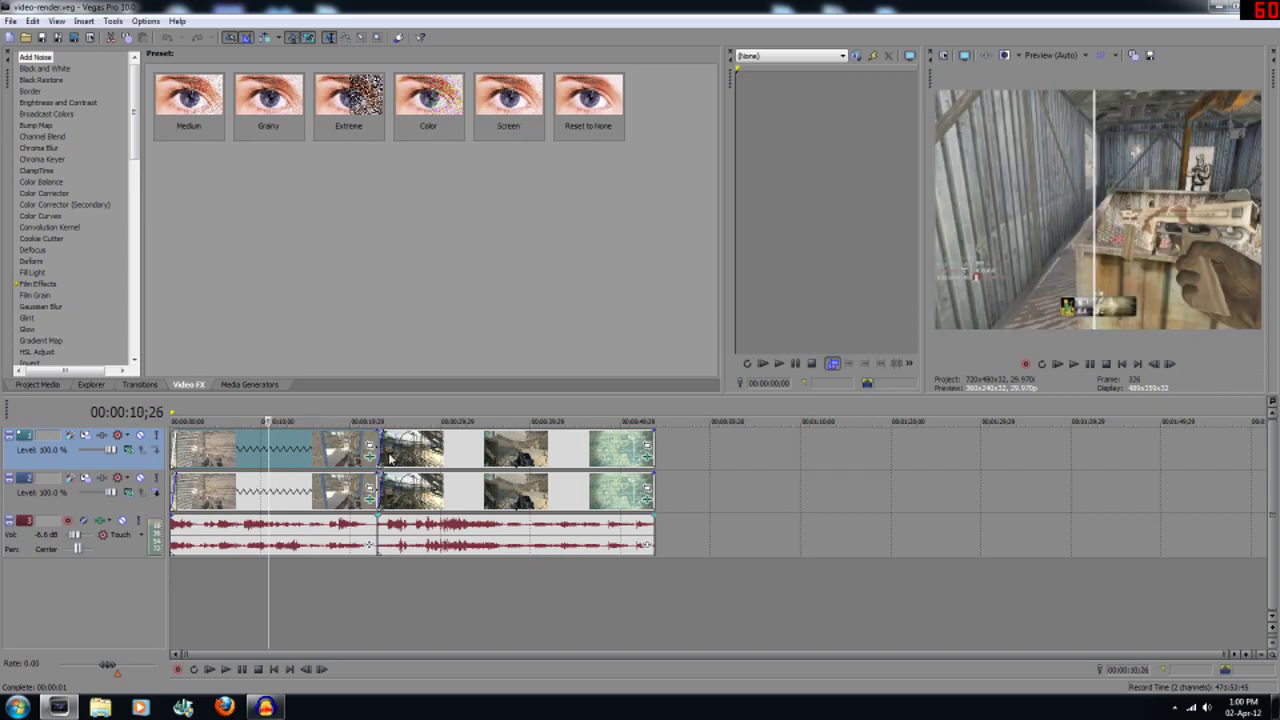
click(463, 461)
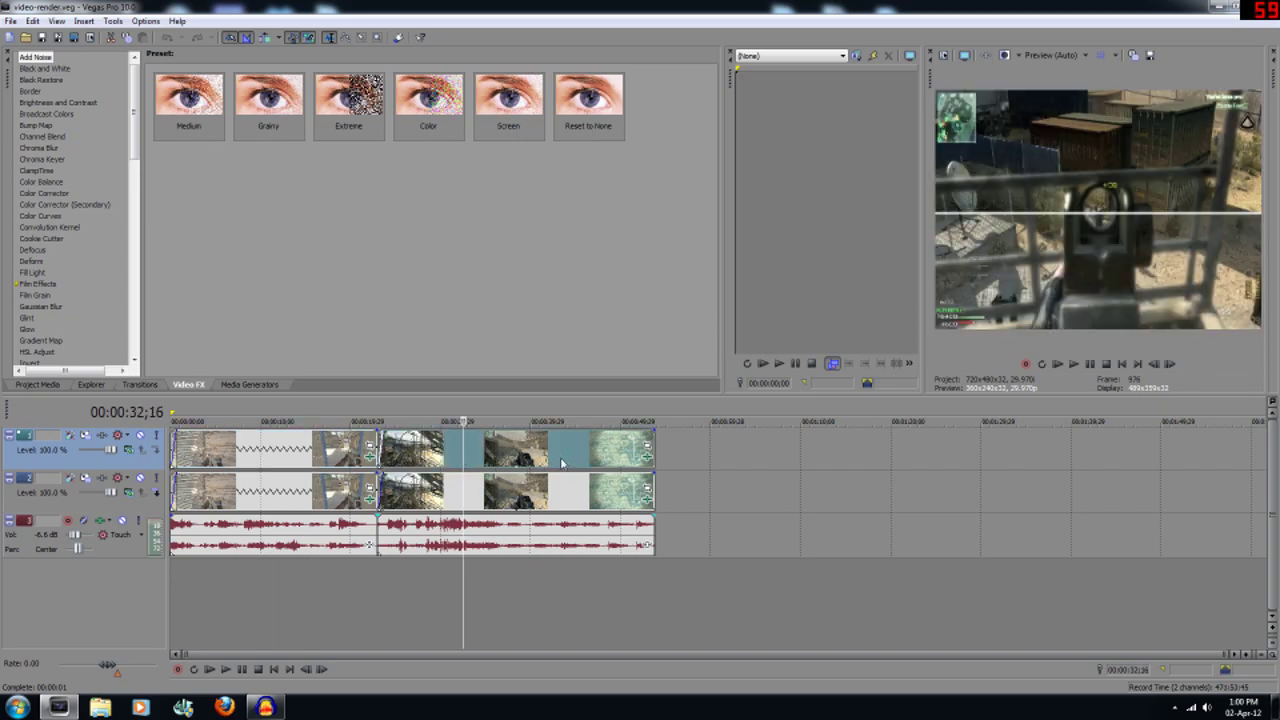
click(562, 462)
click(598, 466)
click(481, 462)
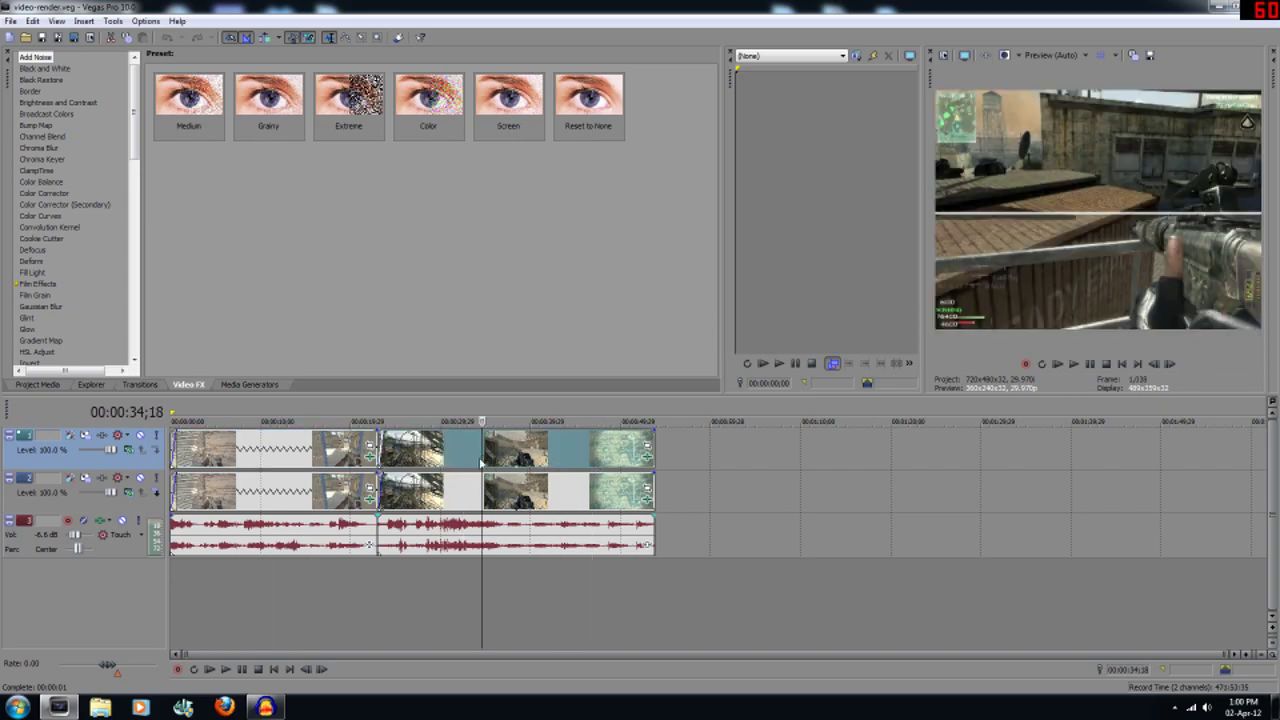
click(280, 457)
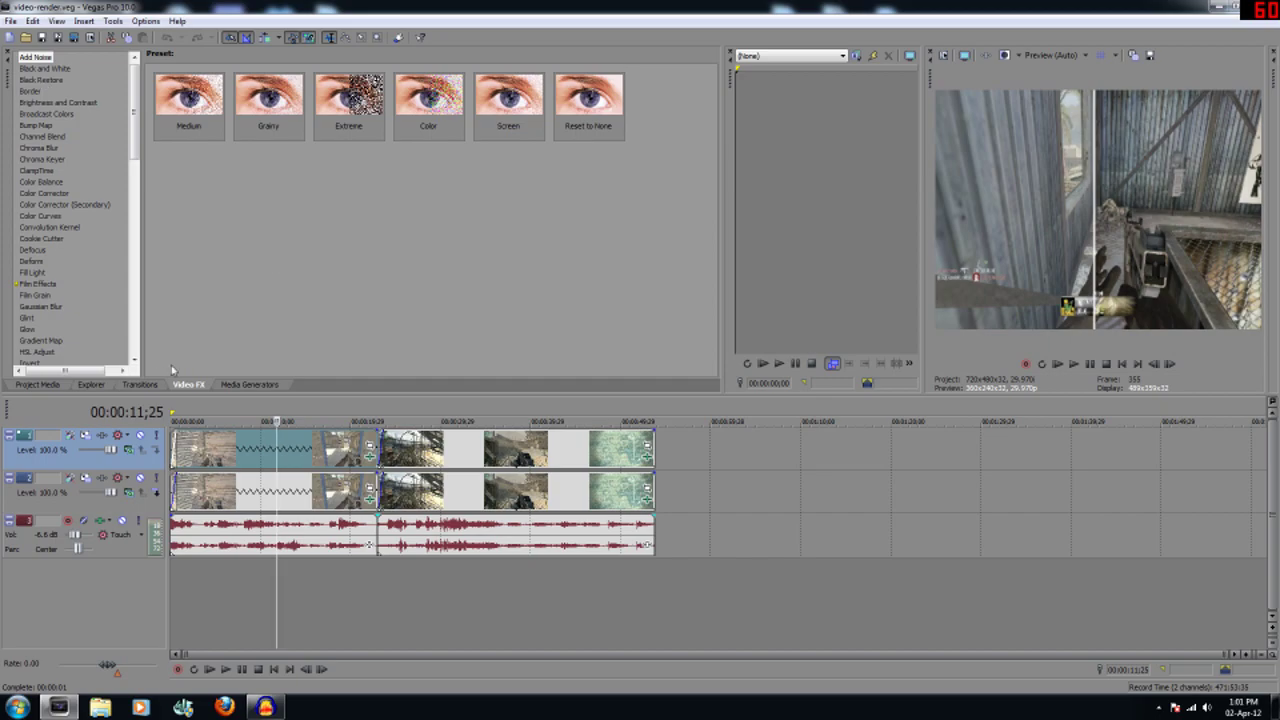
Step: Check Project Media, move playback to 00:00:08;13, then list Color Corrector presets in Video FX
click(52, 385)
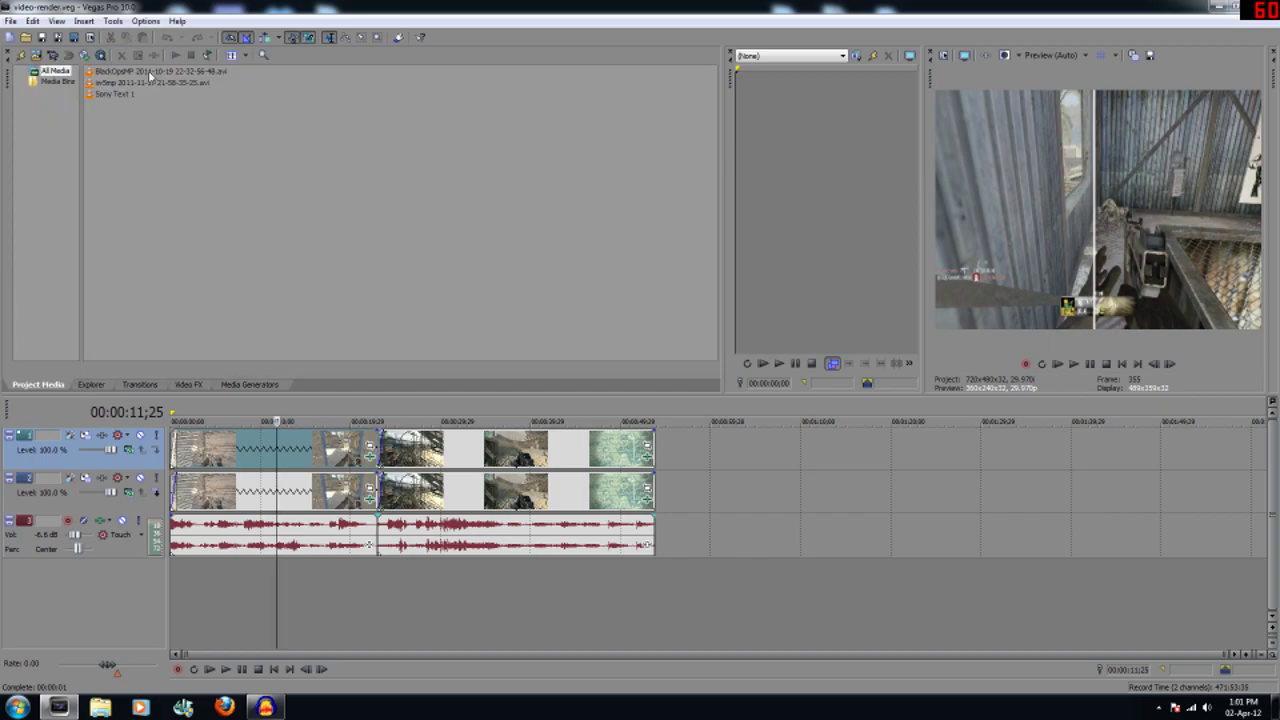
click(246, 455)
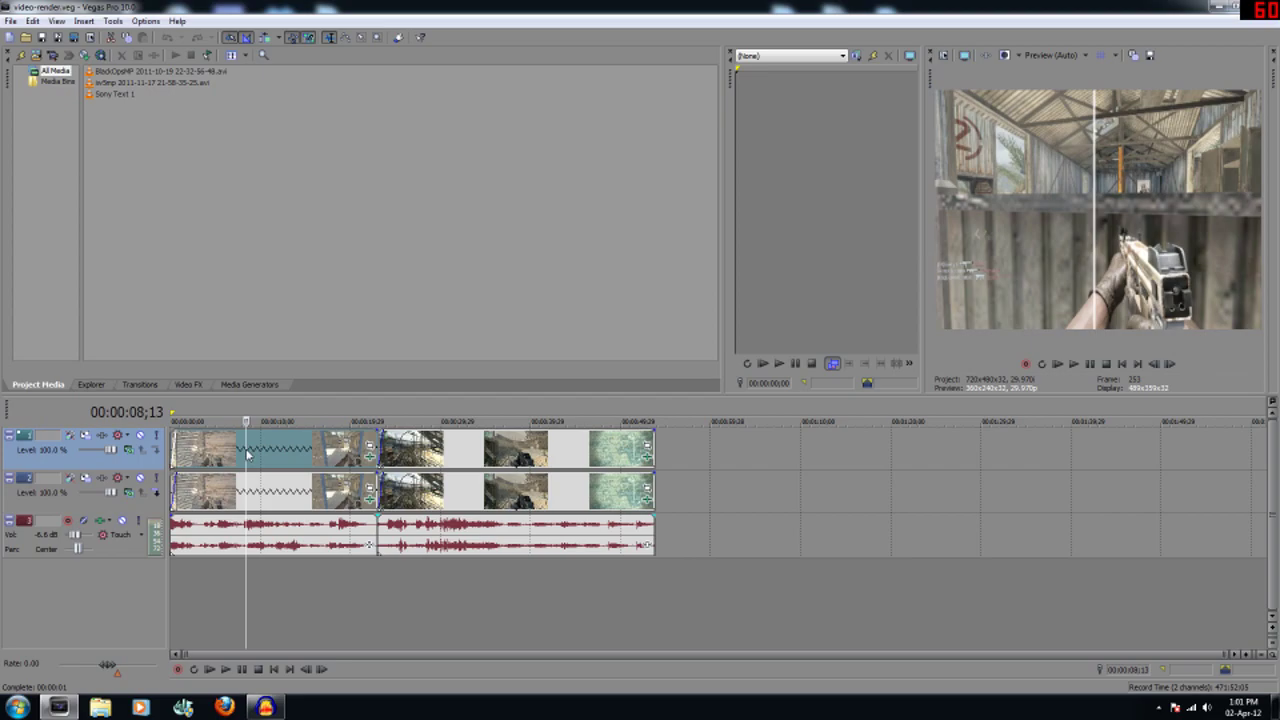
click(185, 387)
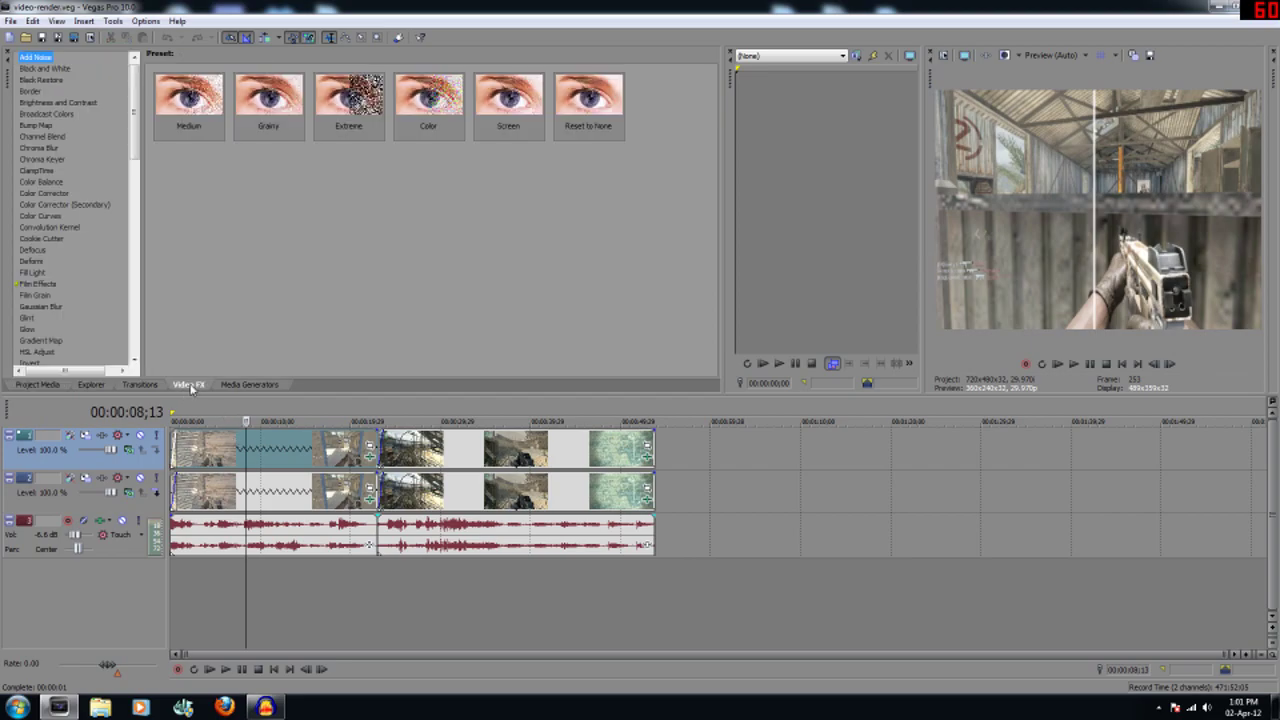
mouse_move(134, 105)
mouse_down()
mouse_move(139, 200)
mouse_move(139, 123)
mouse_up()
click(70, 133)
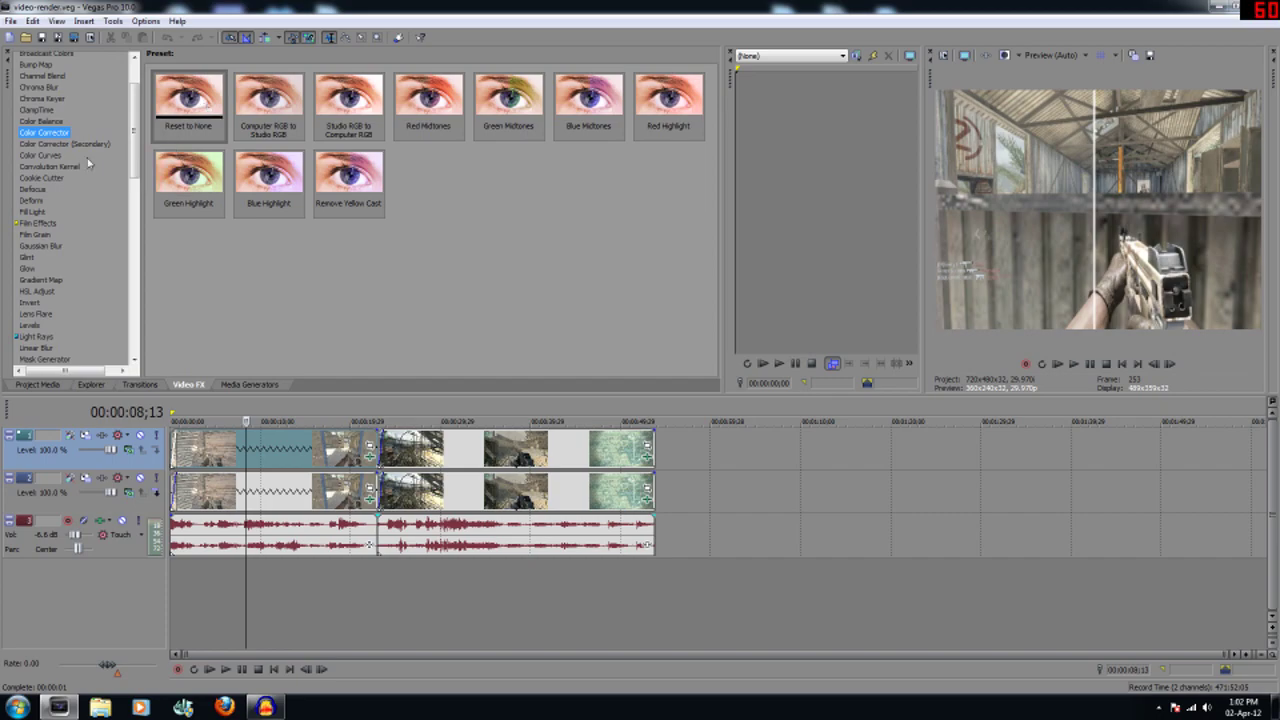
Step: Open the first clip's Event FX chain on Color Curves, showing the HD preset's S-curve
click(57, 157)
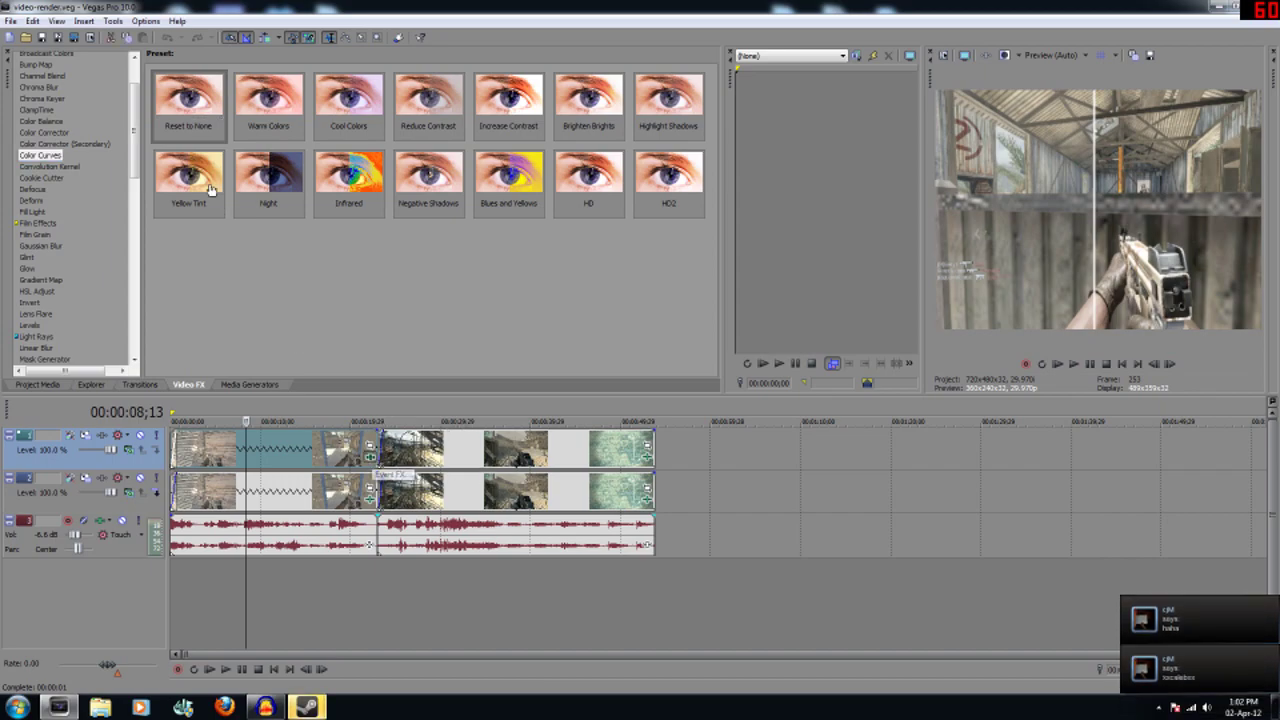
drag(210, 190, 210, 450)
drag(167, 142, 443, 160)
click(527, 189)
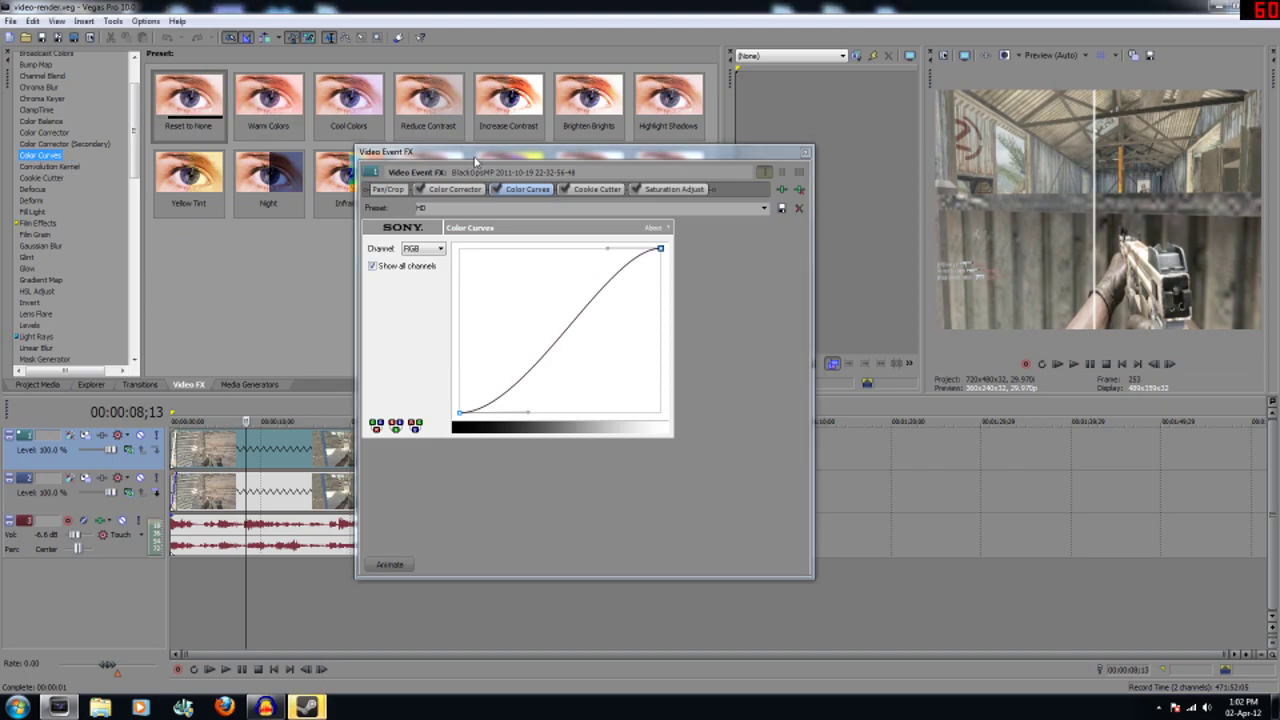
drag(476, 161, 669, 247)
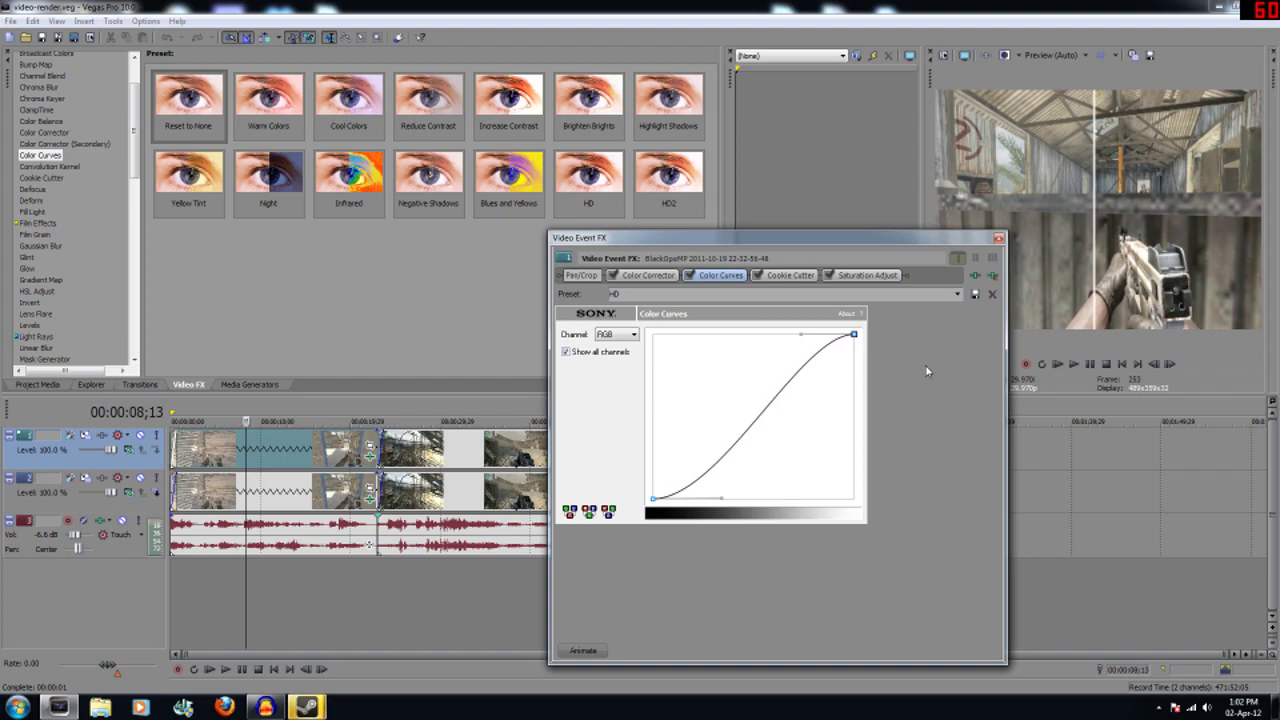
Step: Toggle the first clip's Cookie Cutter split off and on, then view its Saturation Adjust settings
click(758, 276)
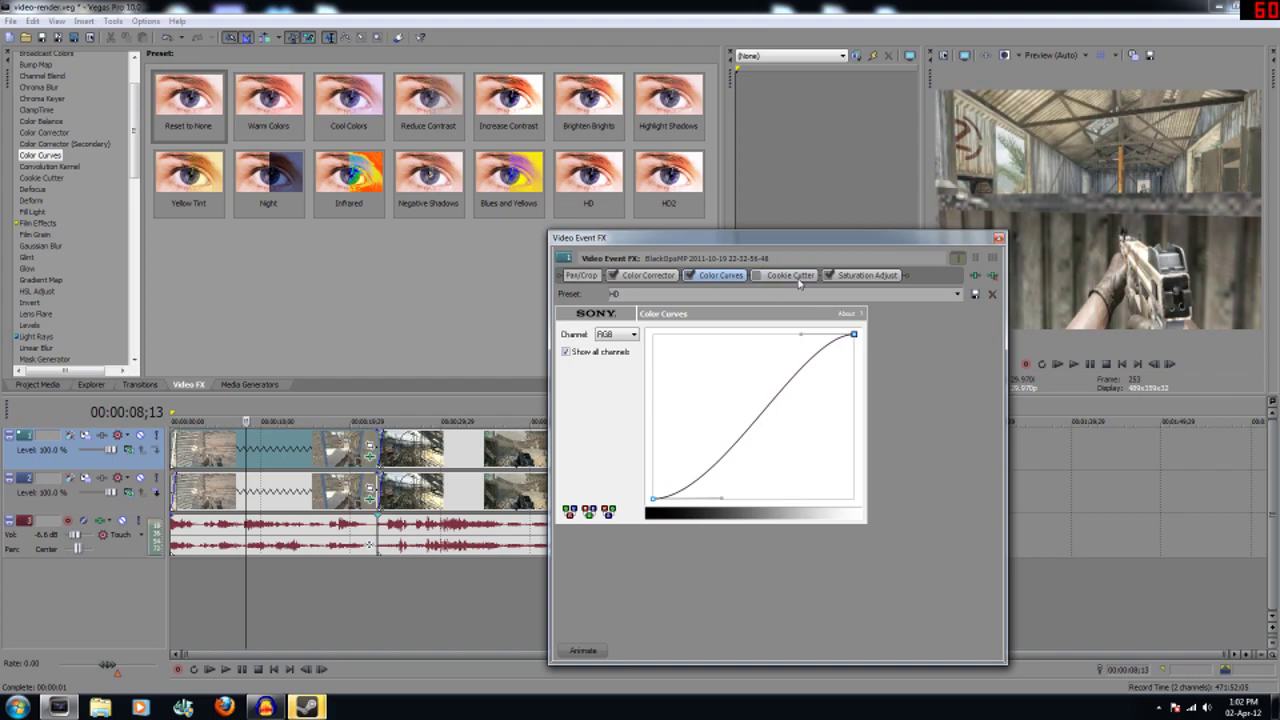
click(792, 276)
click(757, 275)
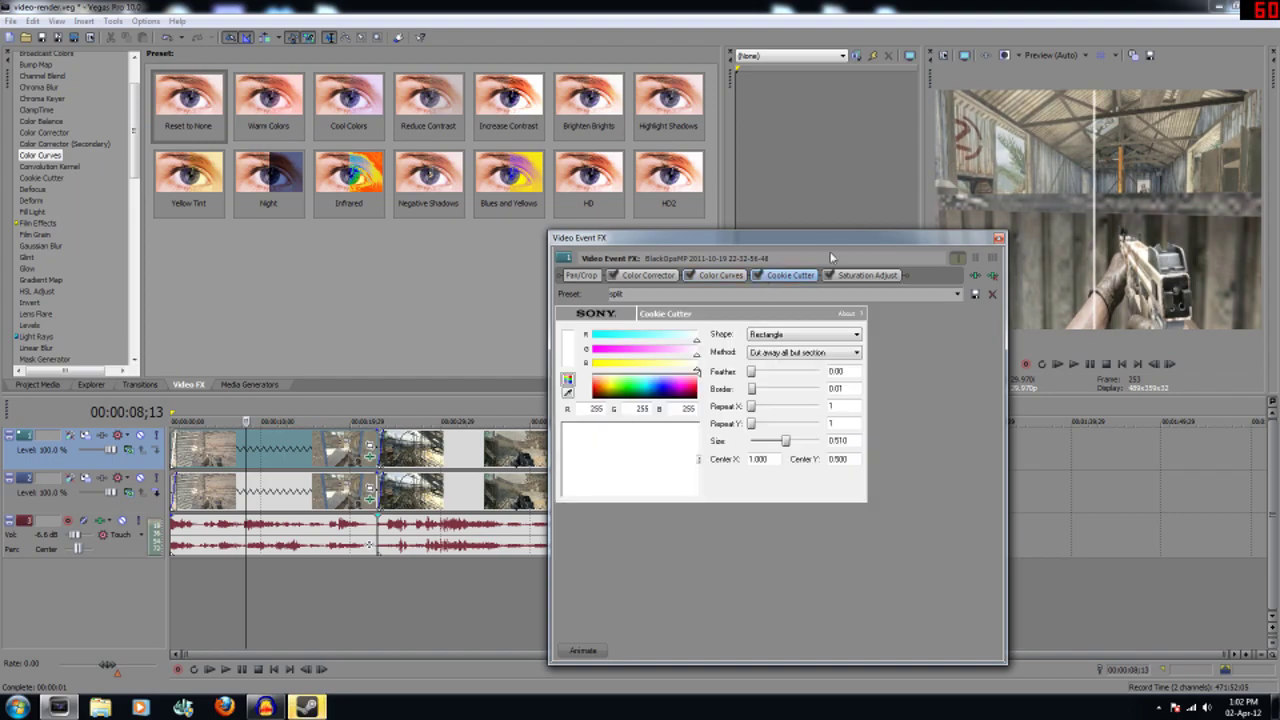
click(868, 276)
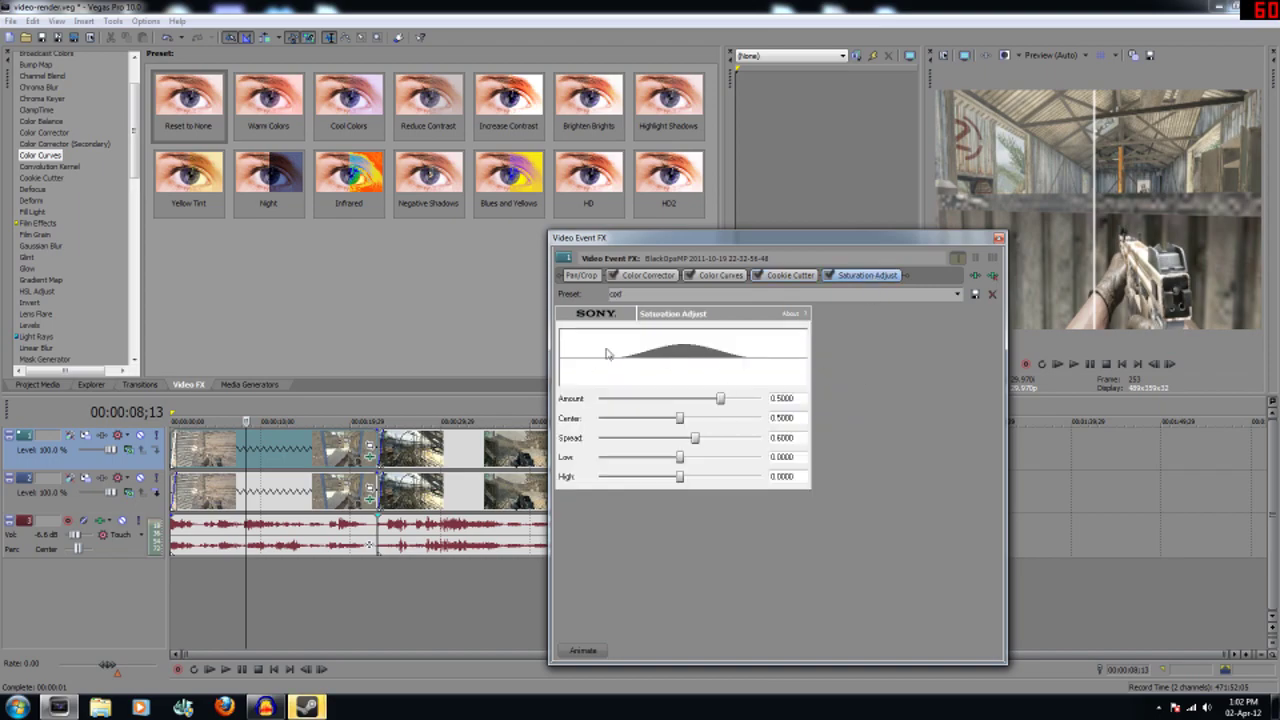
Step: List the Saturation Adjust presets in Video FX and close the first clip's effects window
drag(136, 158, 136, 344)
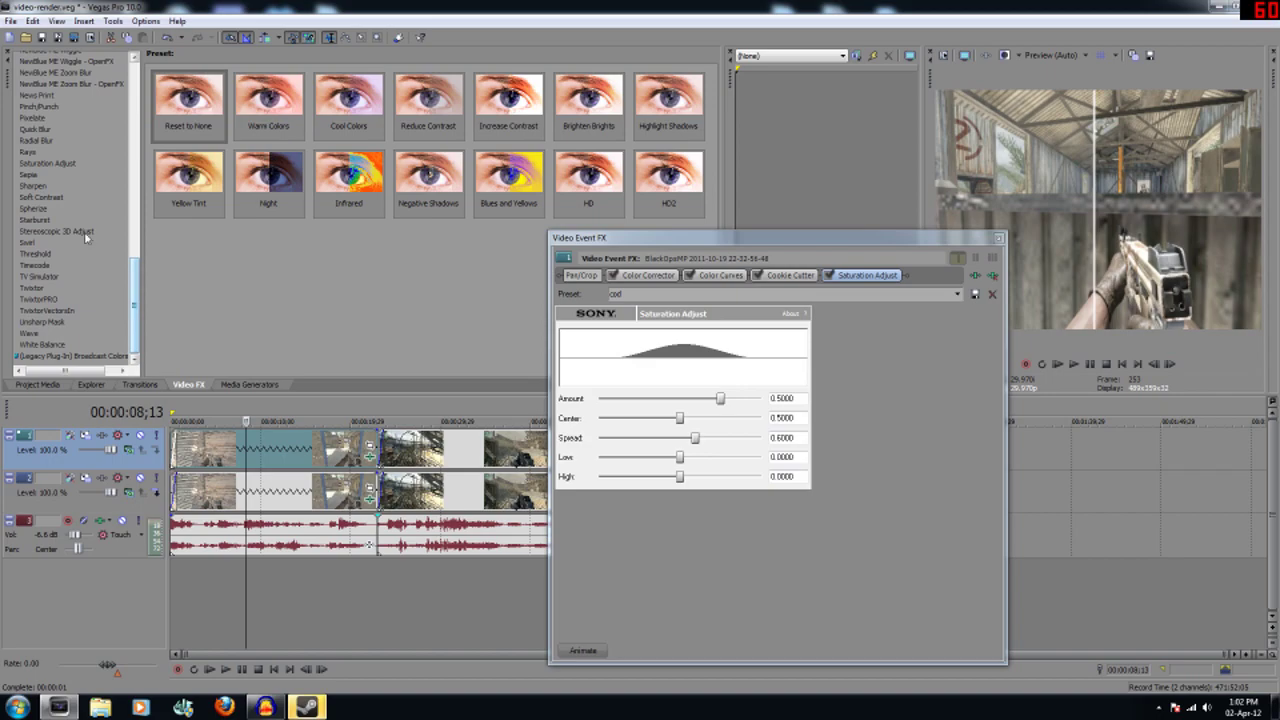
click(45, 162)
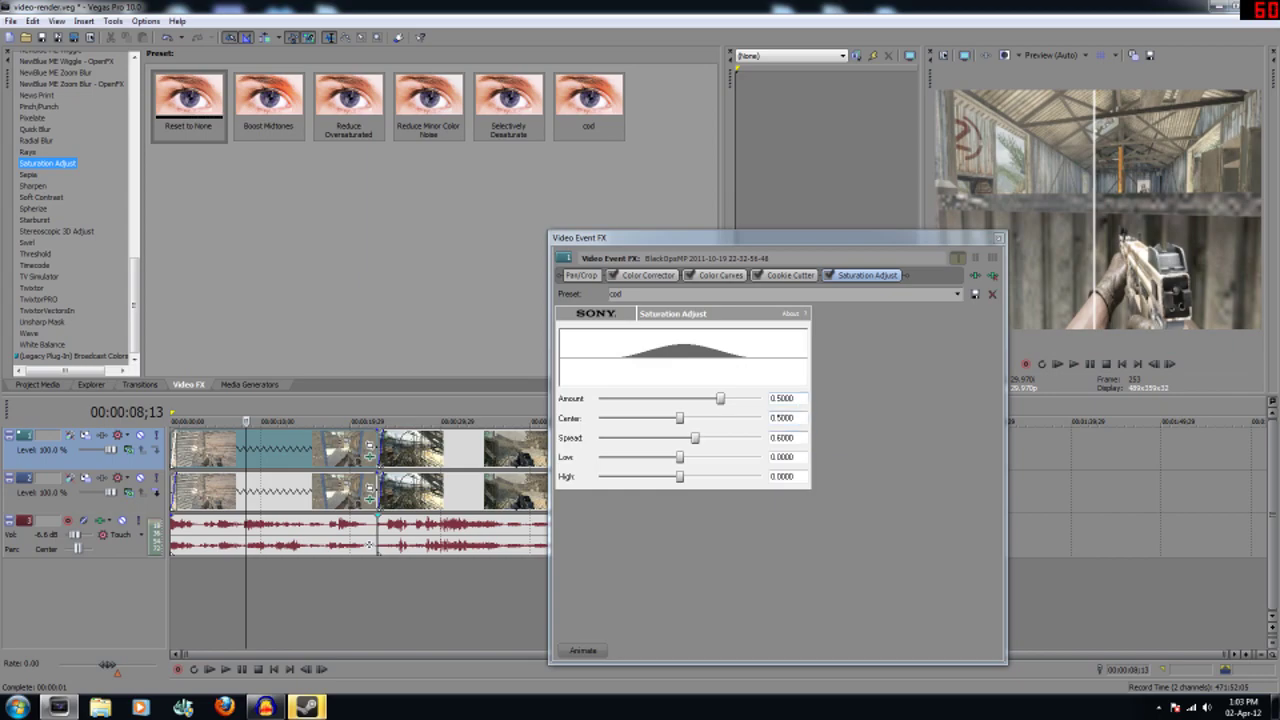
click(998, 238)
Step: Open the second clip's effect chain and review its Color Corrector and Color Curves settings
click(440, 450)
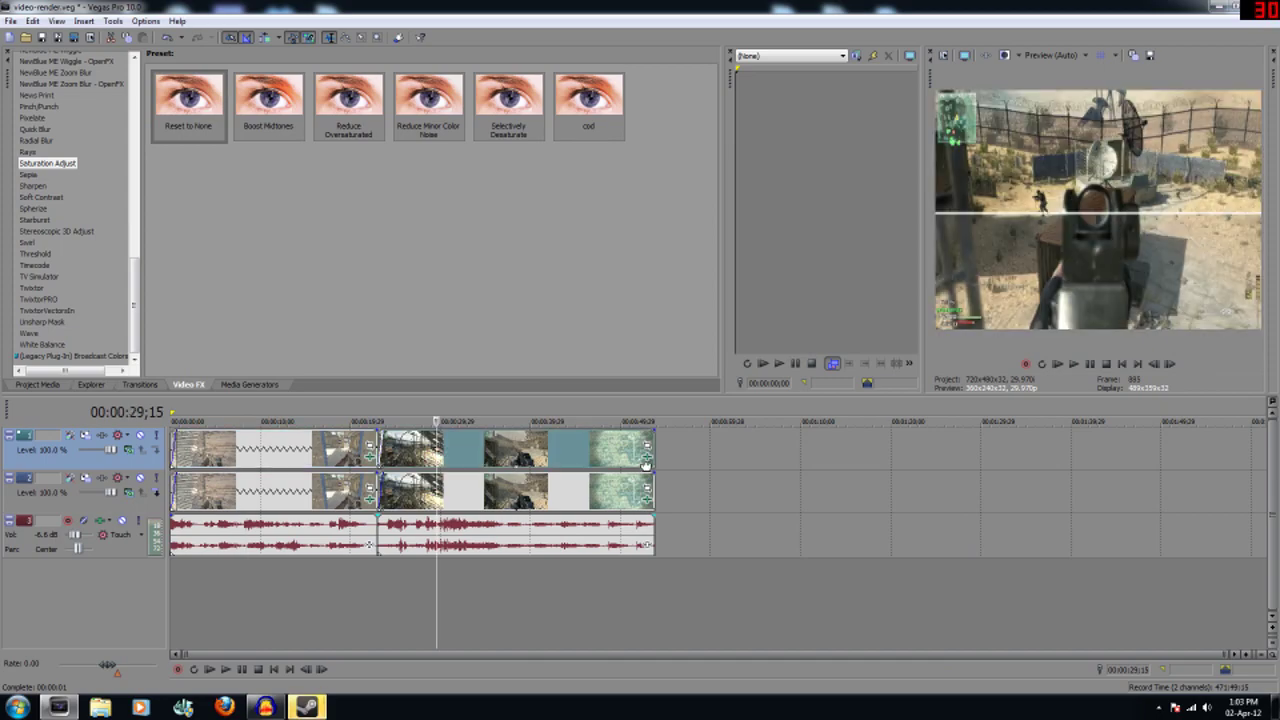
click(646, 463)
click(634, 277)
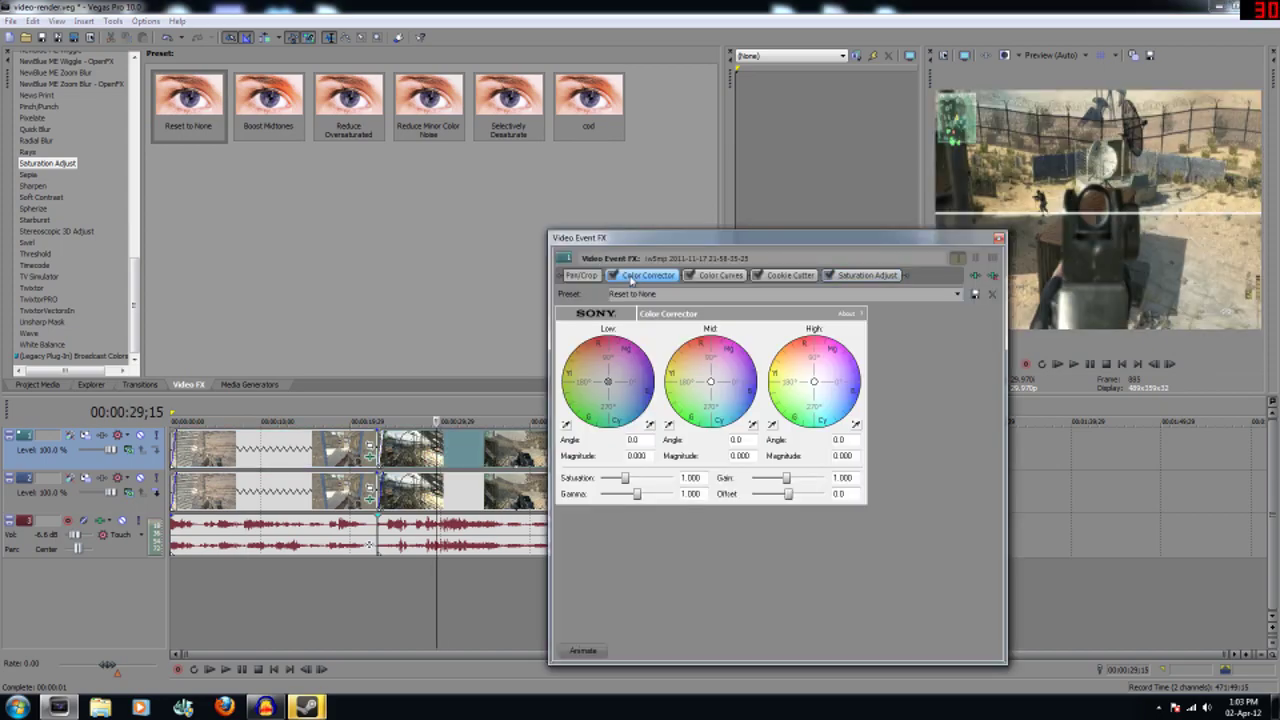
click(720, 275)
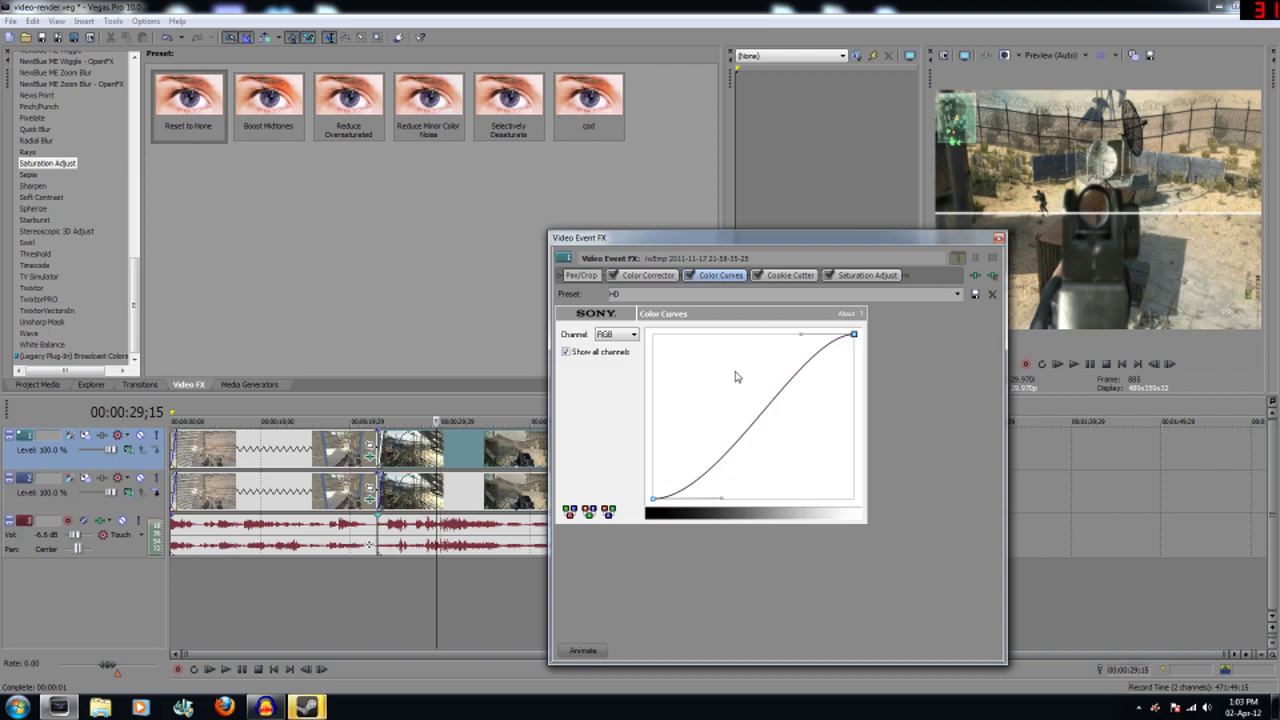
Step: Toggle the horizontal Cookie Cutter split off and on, then view Saturation Adjust 'cod' settings
click(790, 275)
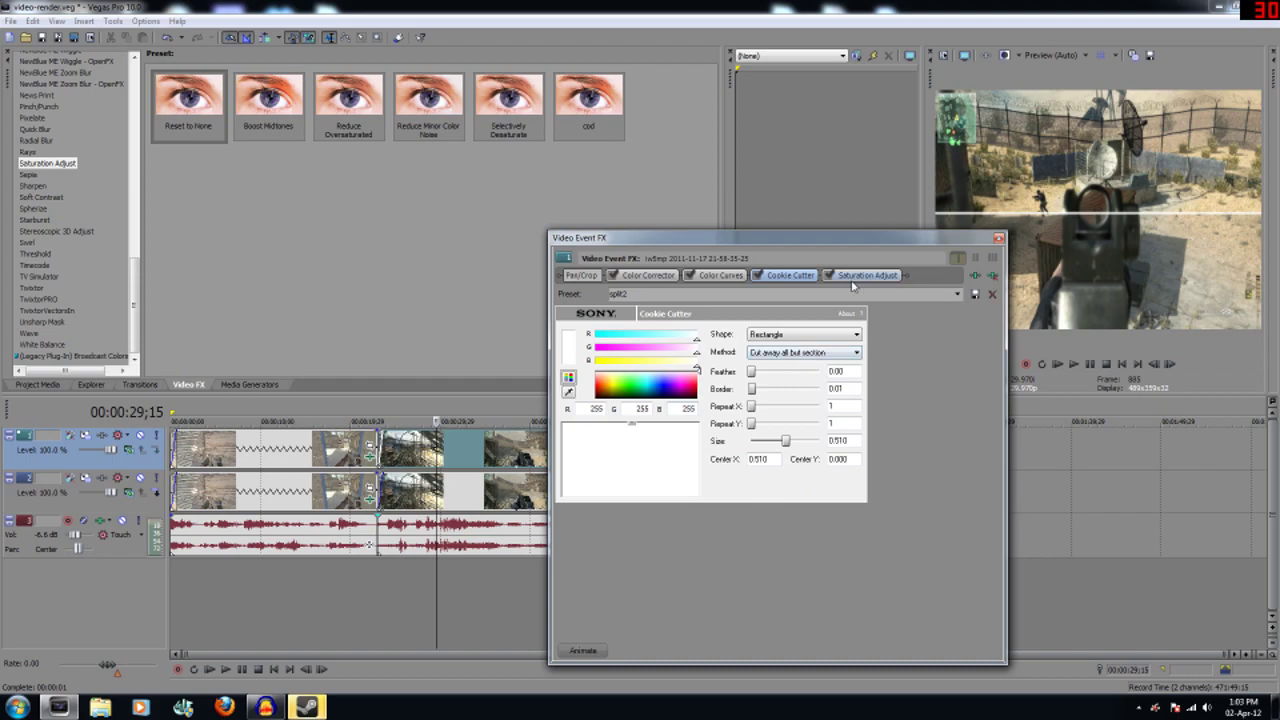
click(758, 275)
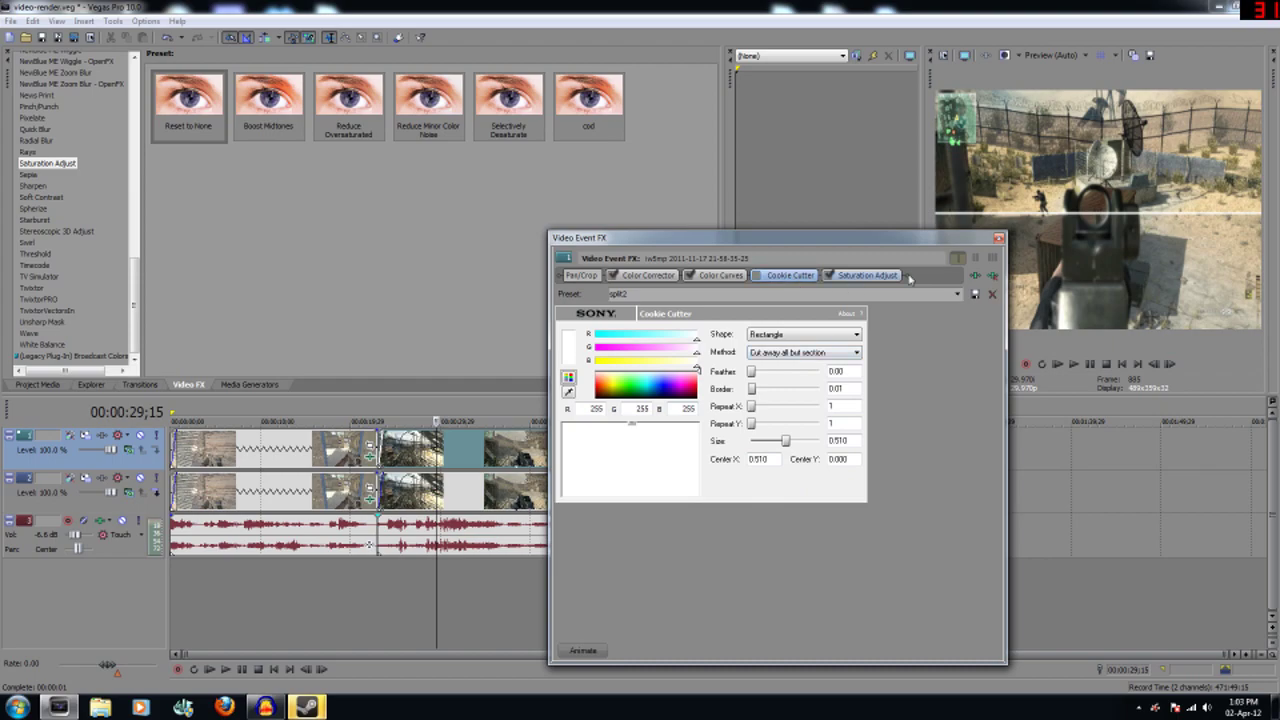
click(758, 275)
click(870, 275)
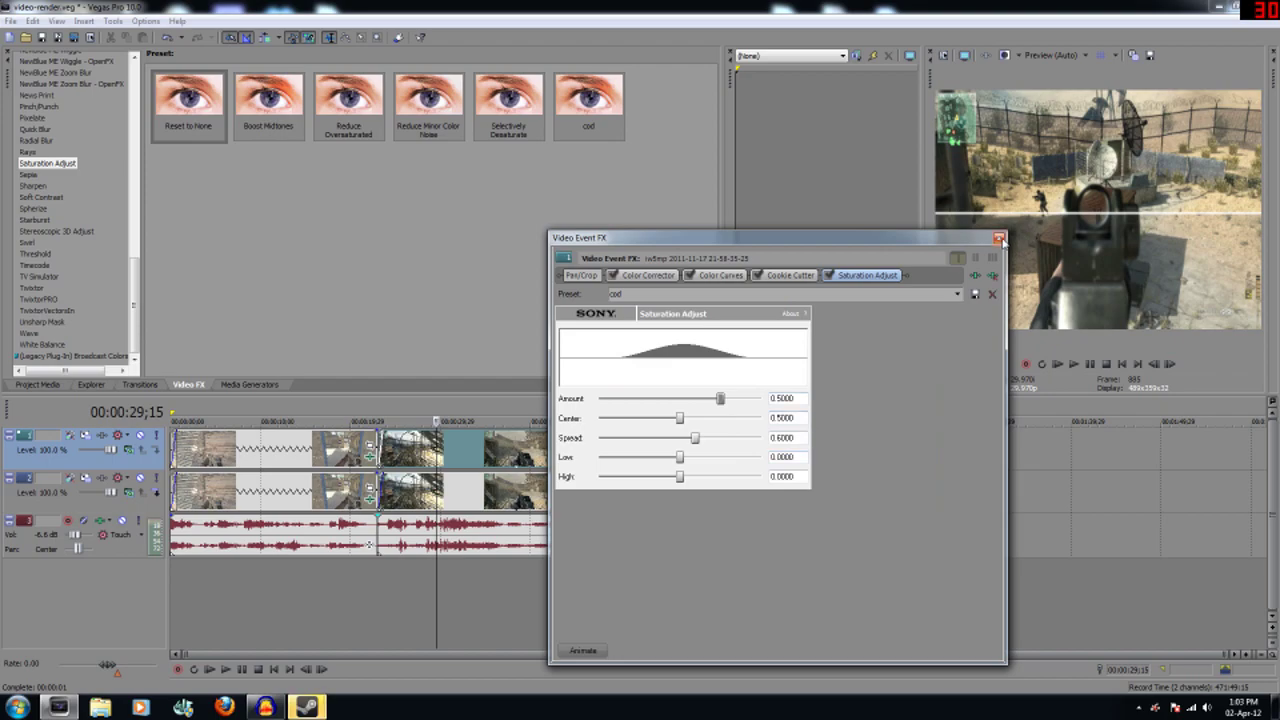
click(999, 239)
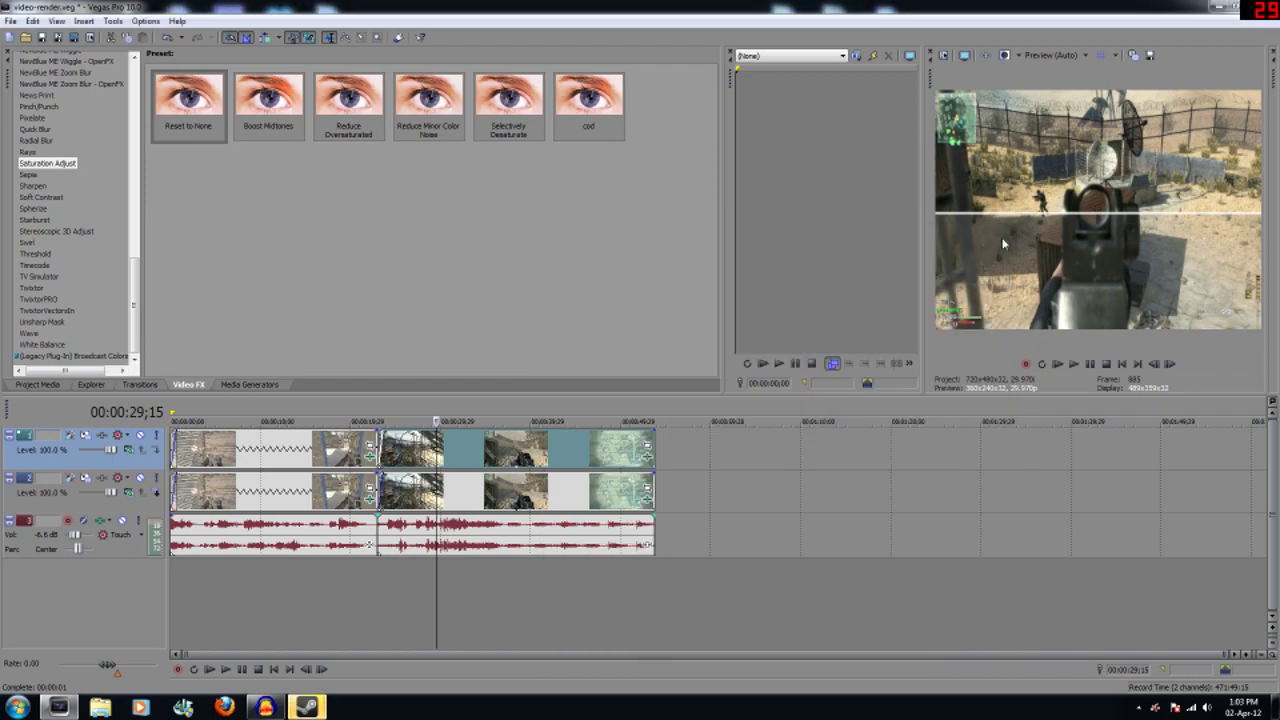